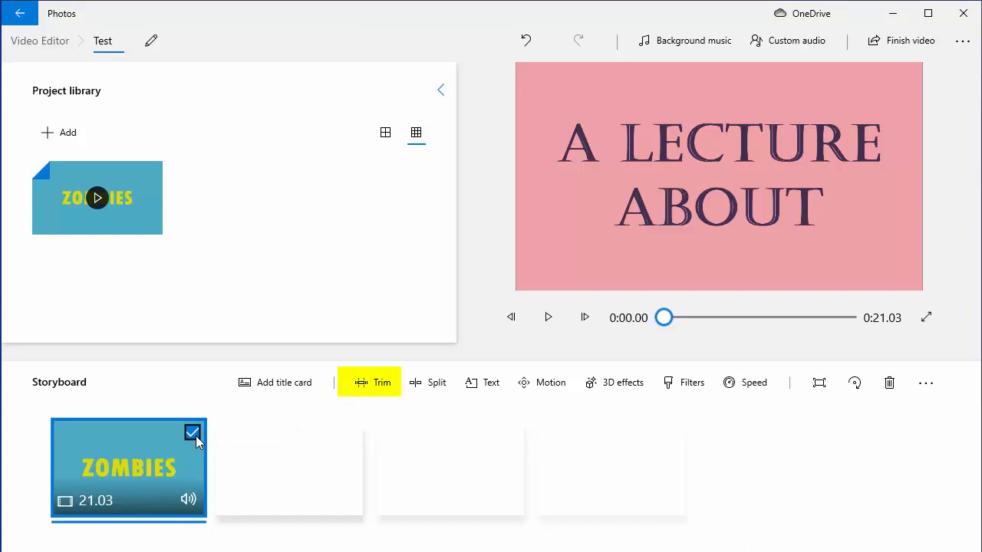
Trim the beginning of the storyboard clip so it starts with the ALIENS title at 0:07.23, and check its start in the preview.
left_click(367, 378)
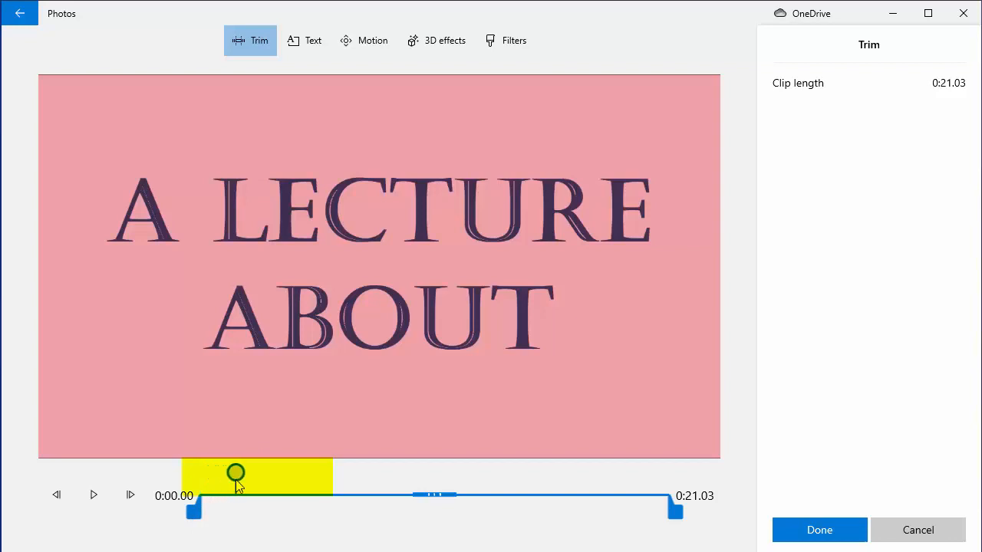
left_click_drag(250, 477, 299, 473)
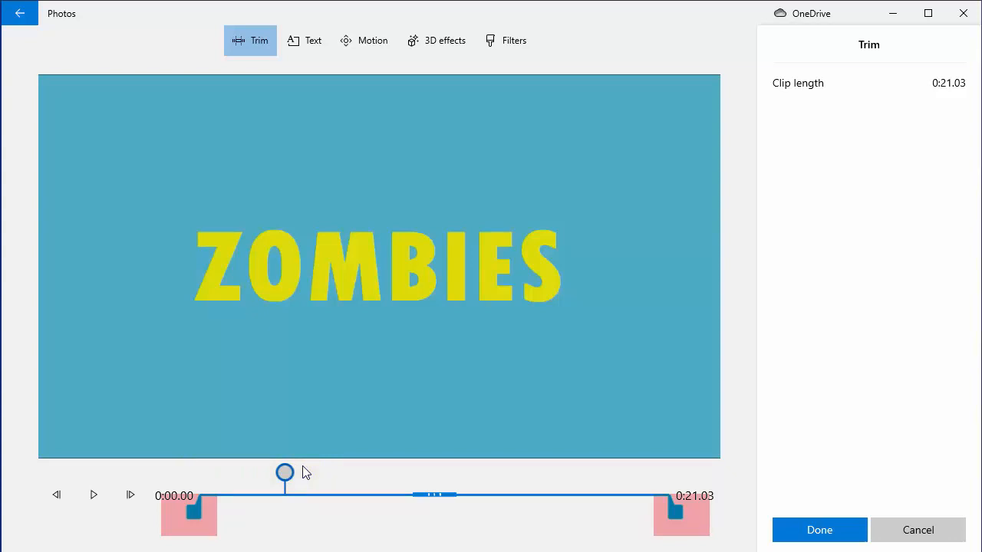
left_click_drag(285, 472, 357, 479)
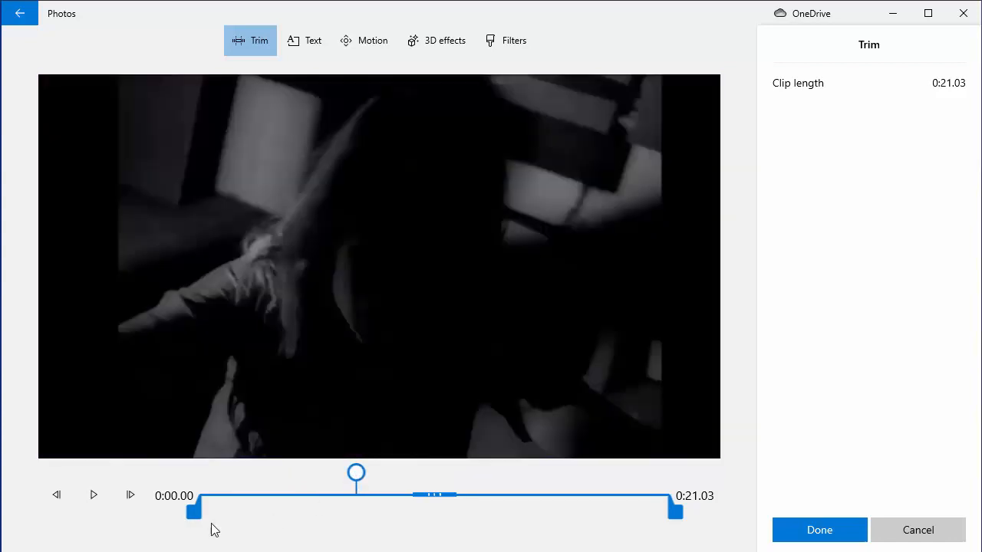
left_click_drag(195, 512, 335, 514)
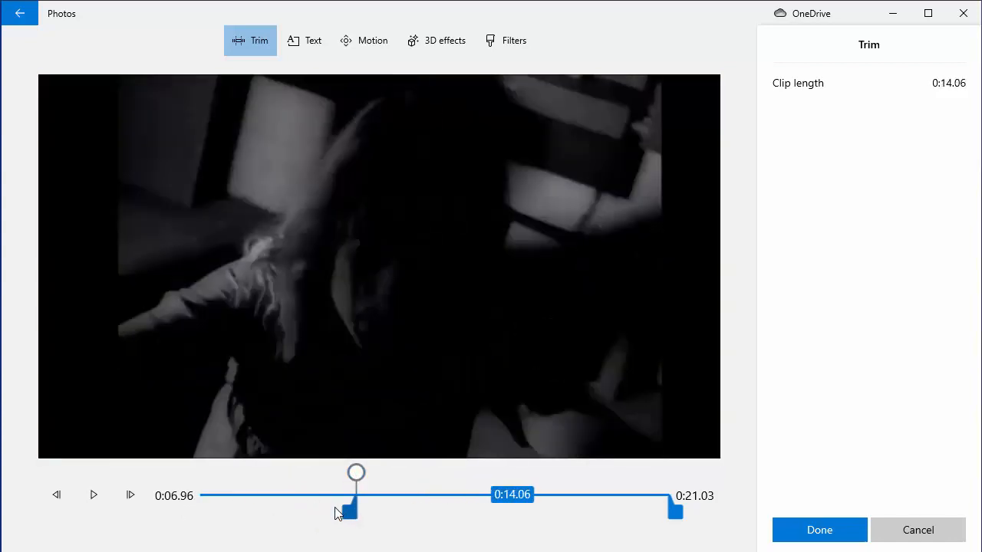
left_click_drag(364, 480, 366, 475)
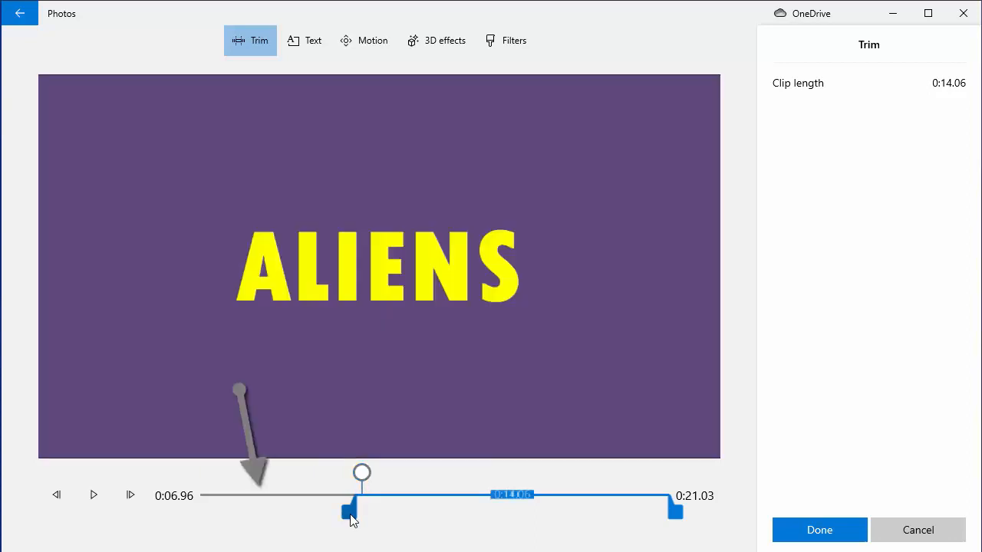
left_click_drag(351, 514, 355, 512)
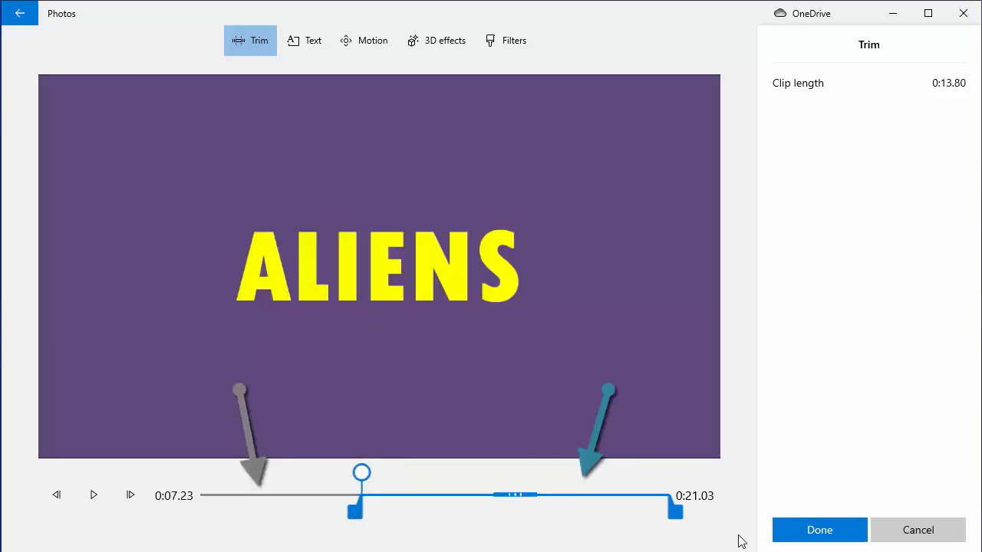
left_click(819, 530)
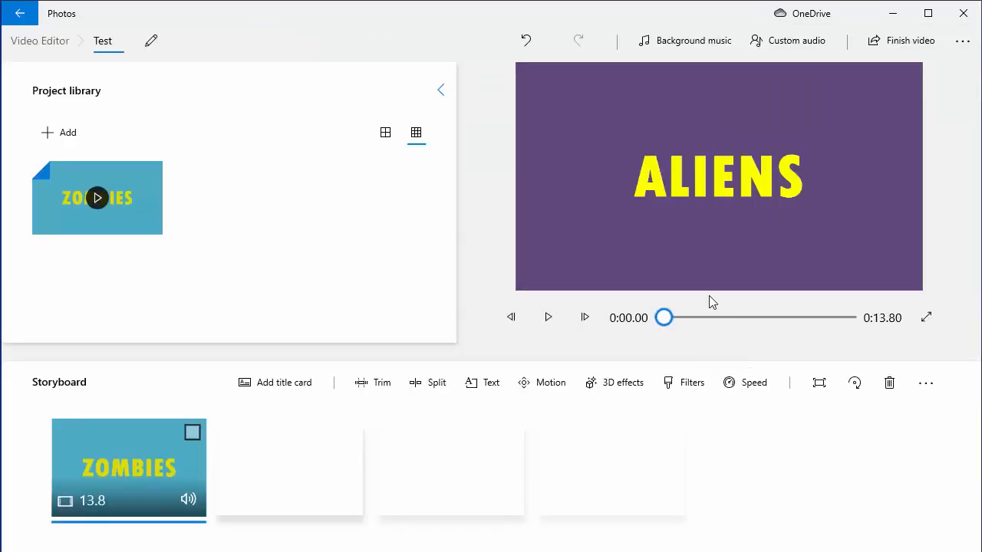
left_click_drag(665, 317, 648, 336)
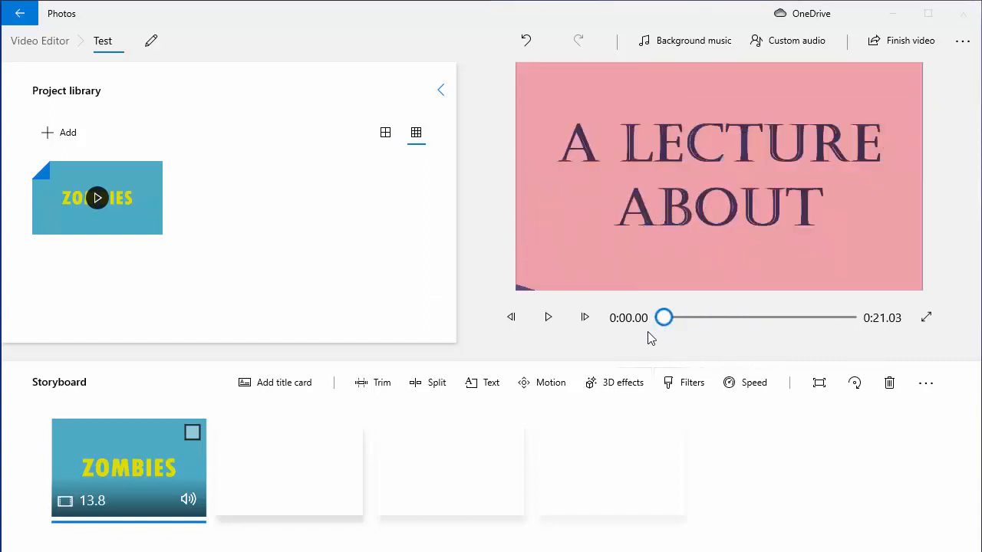
Trim the end of the full-length storyboard clip to 0:11.60, just before the VAMPIRES title, and check its end in the preview.
left_click(193, 433)
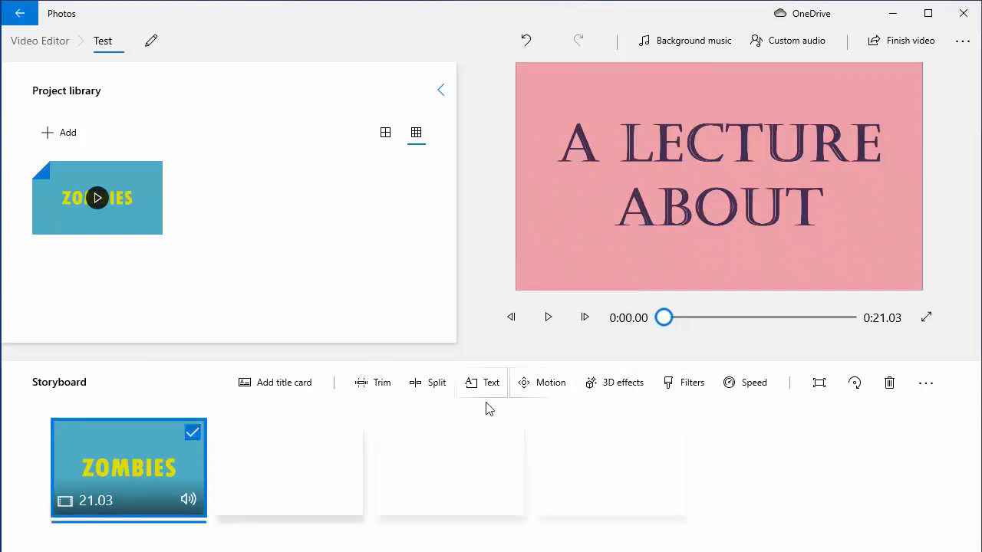
left_click(375, 383)
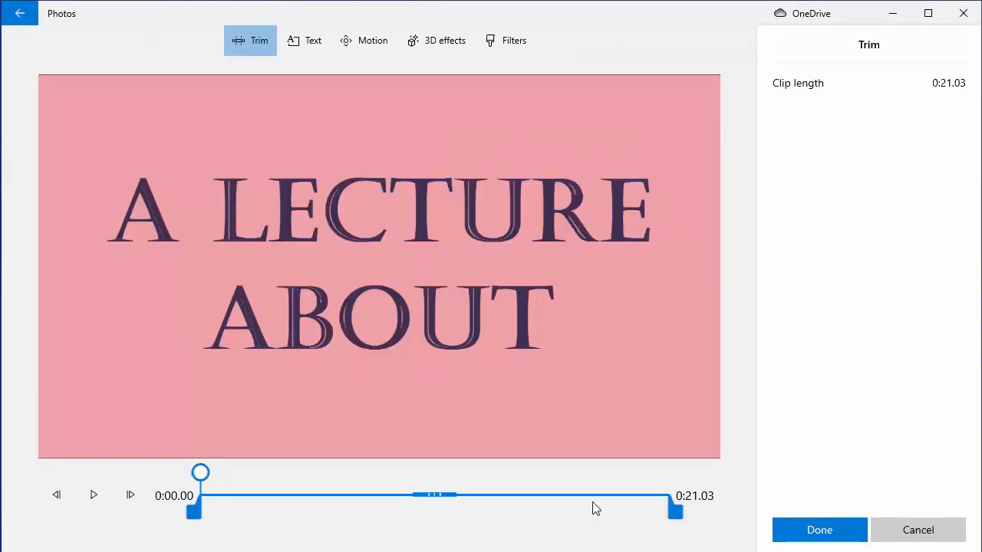
left_click_drag(212, 480, 467, 492)
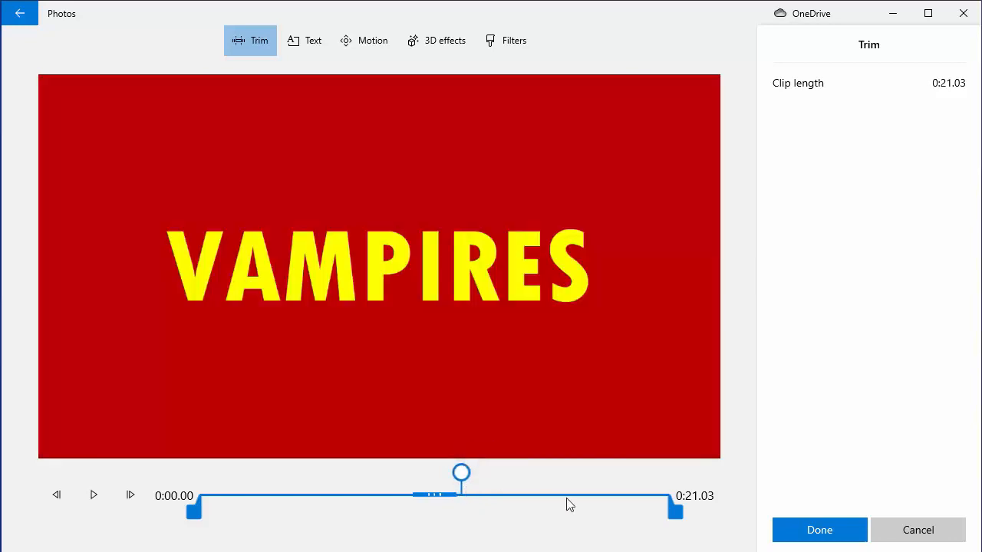
left_click_drag(673, 521, 477, 518)
left_click_drag(461, 476, 458, 475)
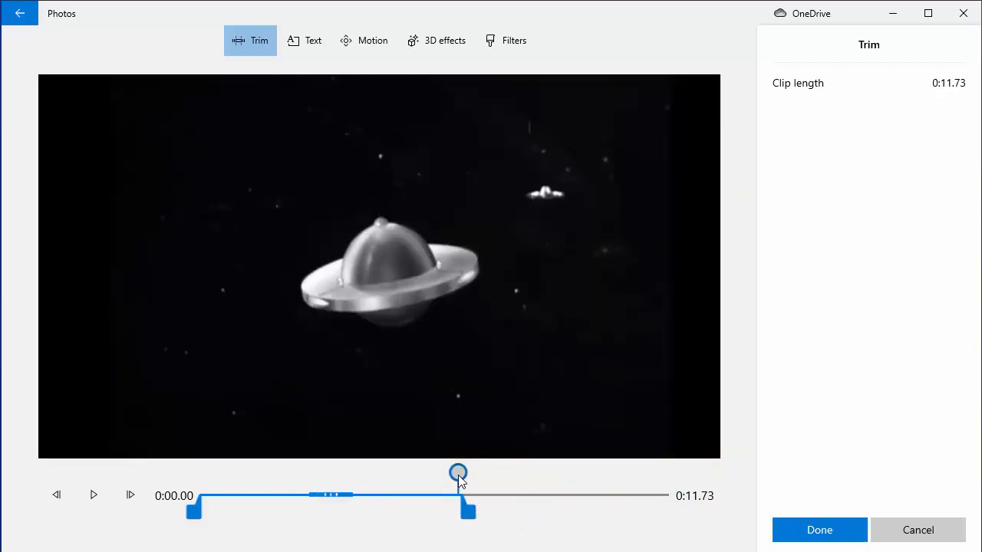
left_click_drag(458, 519, 464, 518)
left_click(792, 534)
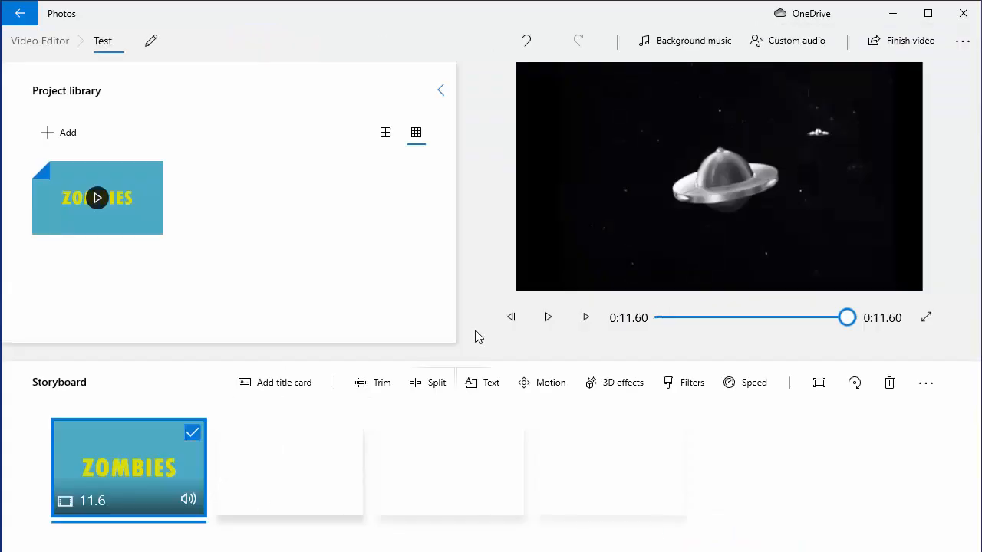
left_click_drag(829, 324, 863, 333)
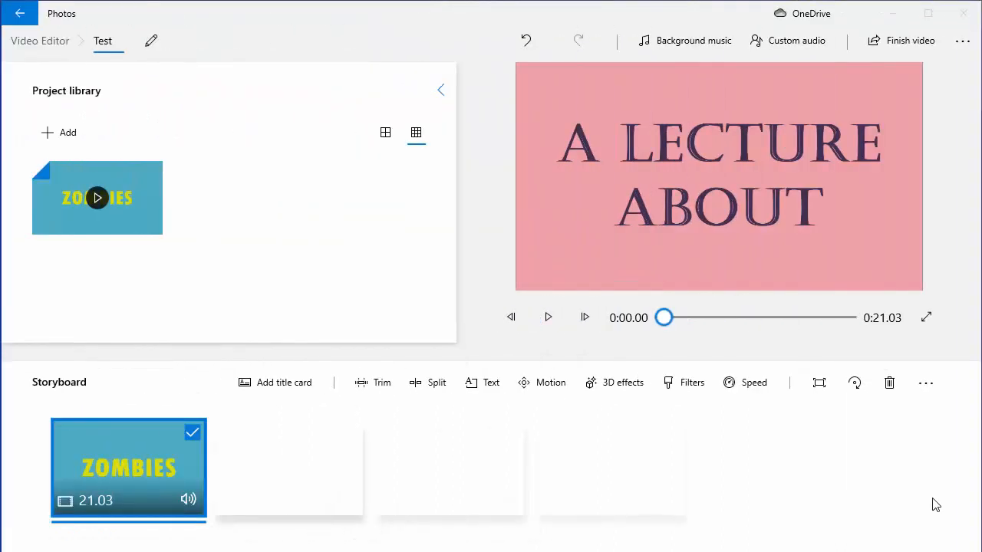
Split the storyboard clip in two at 0:06.96, just before the ALIENS title, and check both resulting clips in the preview.
left_click(192, 432)
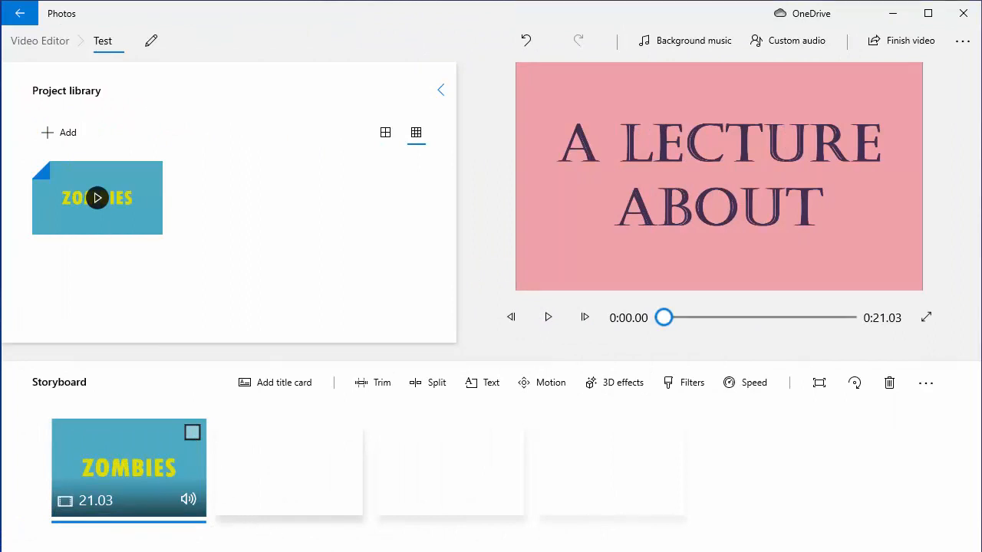
left_click(192, 432)
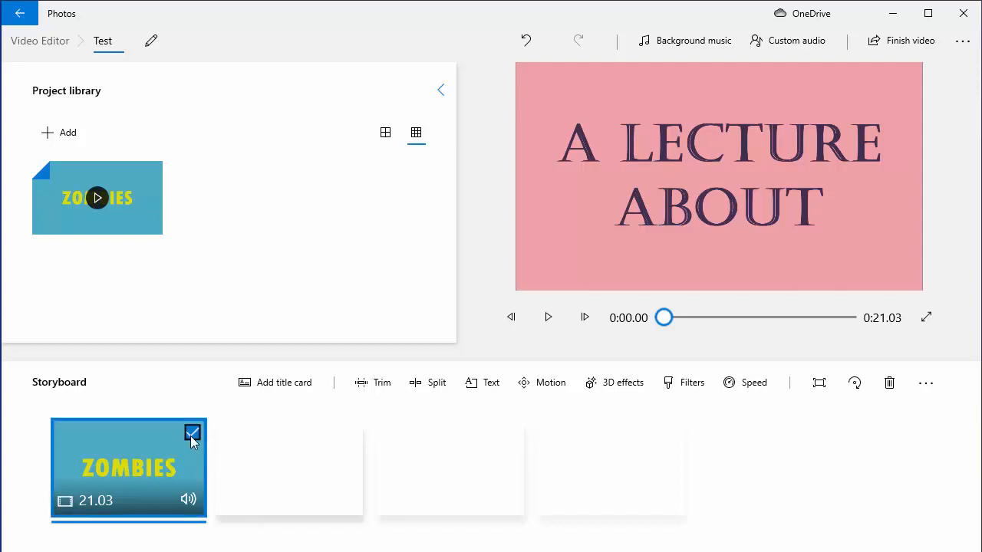
left_click(427, 393)
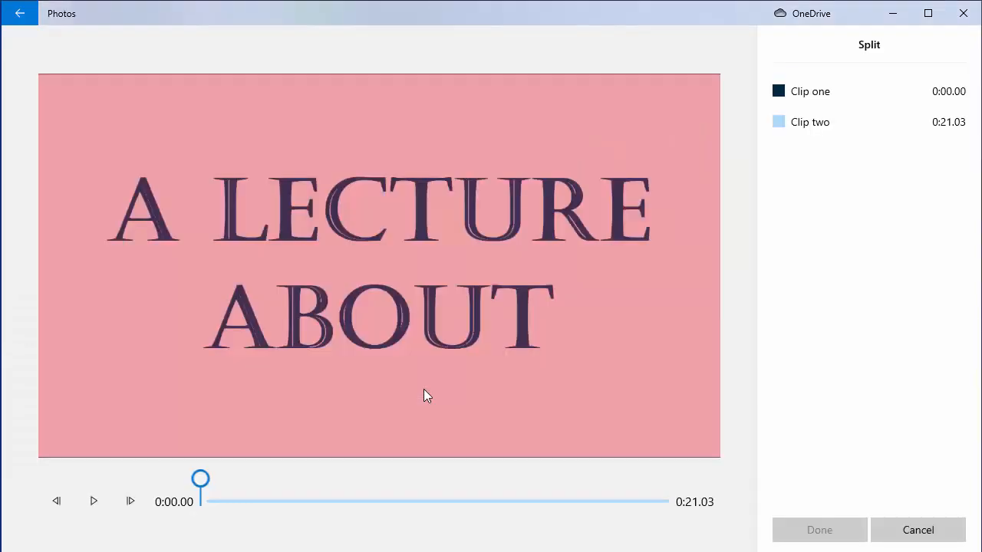
mouse_move(200, 486)
left_mouse_down()
mouse_move(214, 495)
mouse_move(355, 503)
left_mouse_up()
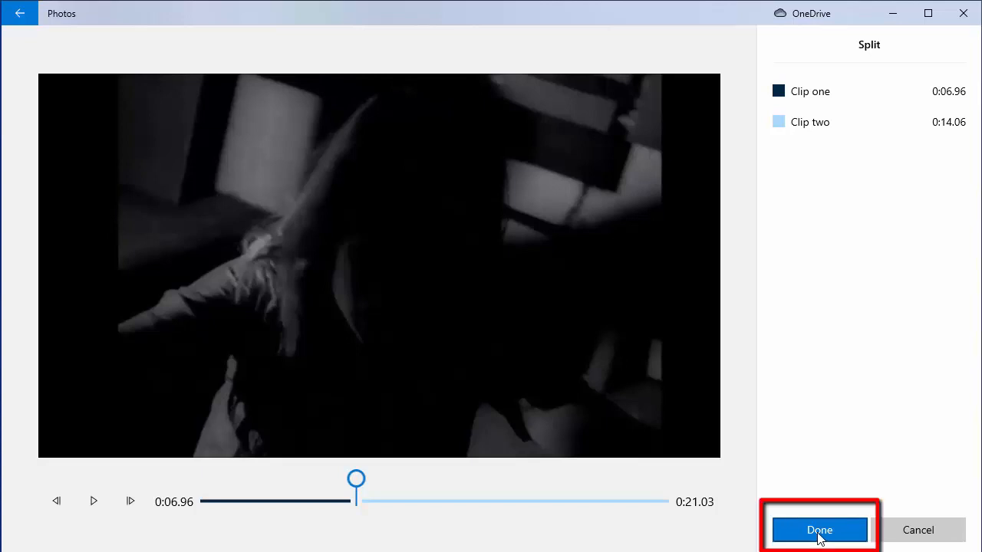
left_click(819, 531)
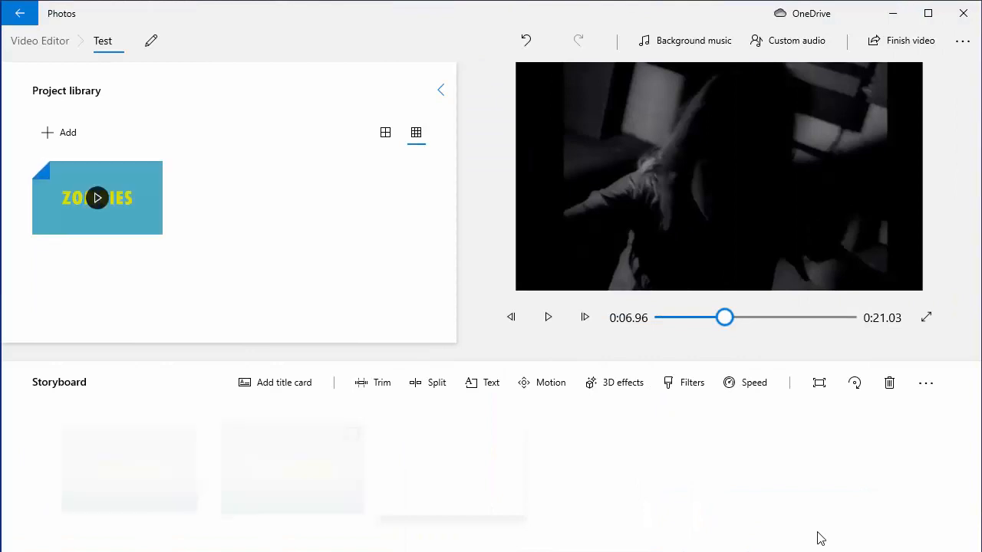
left_click(146, 453)
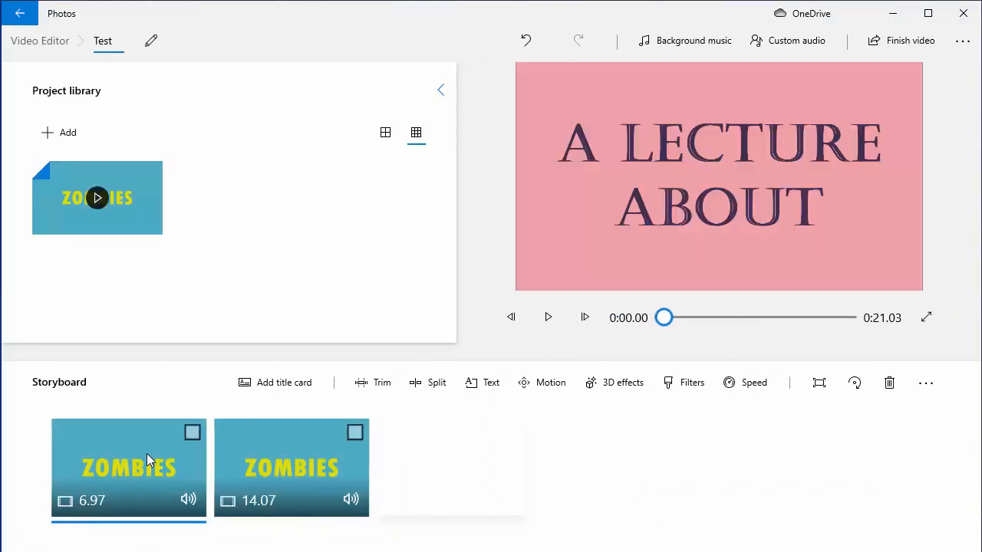
left_click(192, 439)
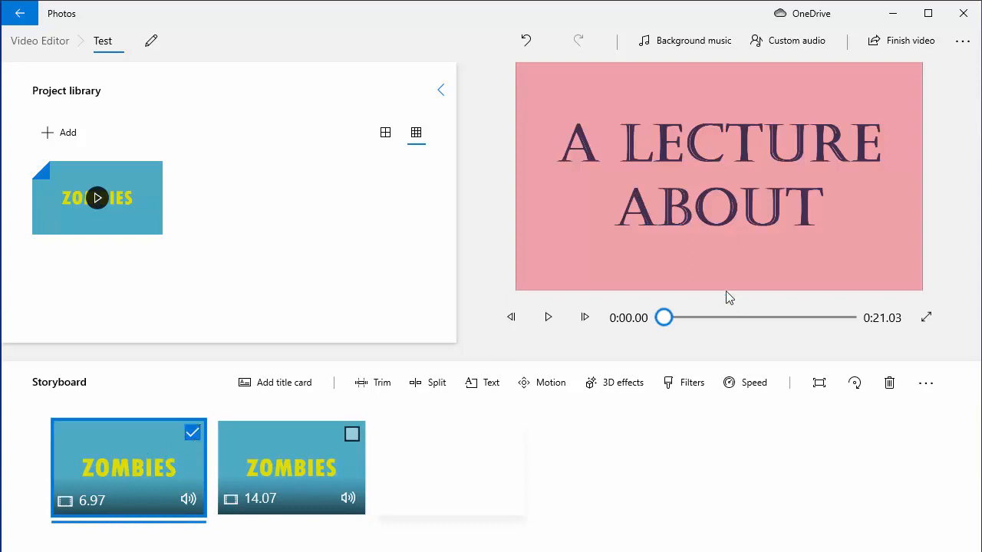
left_click_drag(673, 318, 625, 336)
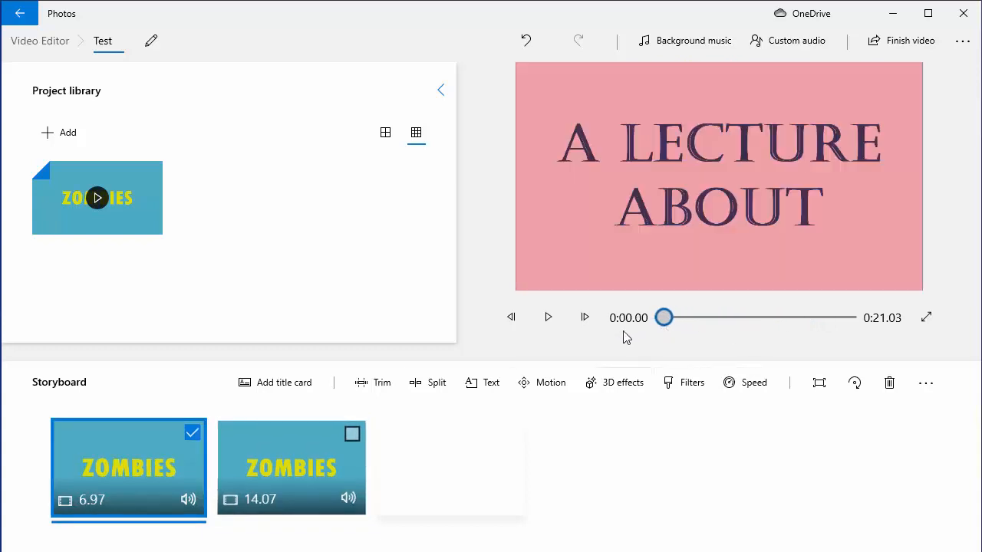
left_click(282, 458)
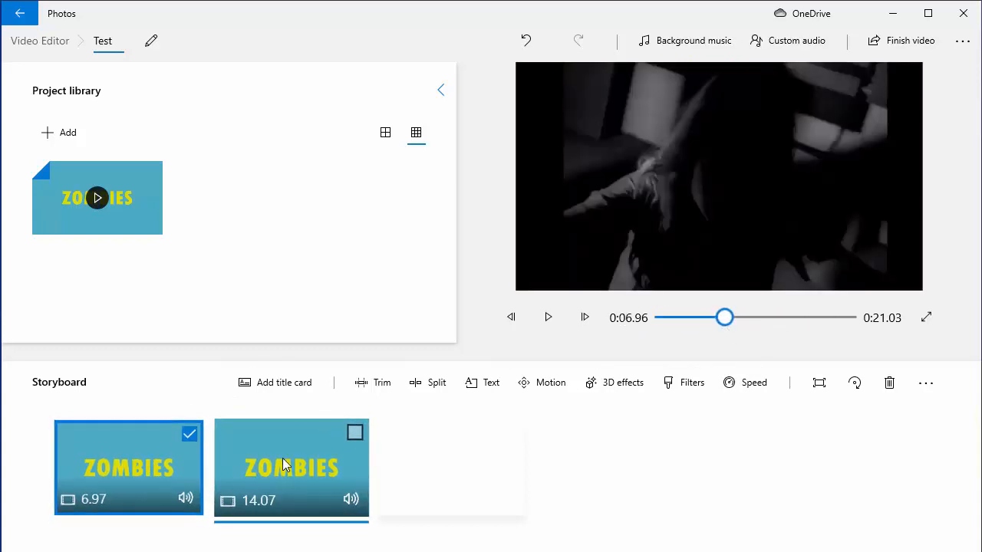
Trim the beginning of the second storyboard clip so it starts with the VAMPIRES title and lasts 9.2 seconds.
left_click(354, 435)
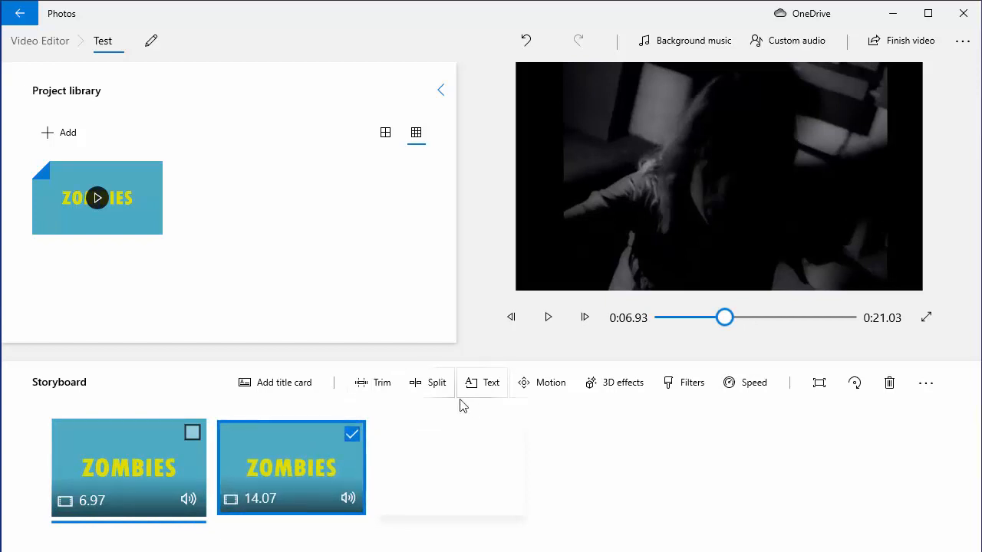
left_click(390, 385)
left_click_drag(356, 470, 466, 501)
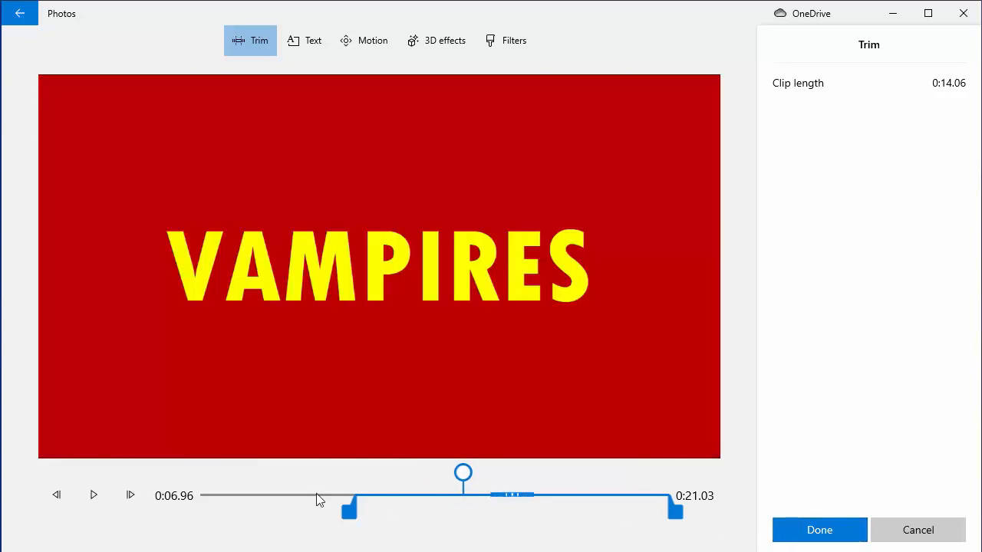
left_click_drag(350, 512, 463, 519)
left_click(819, 533)
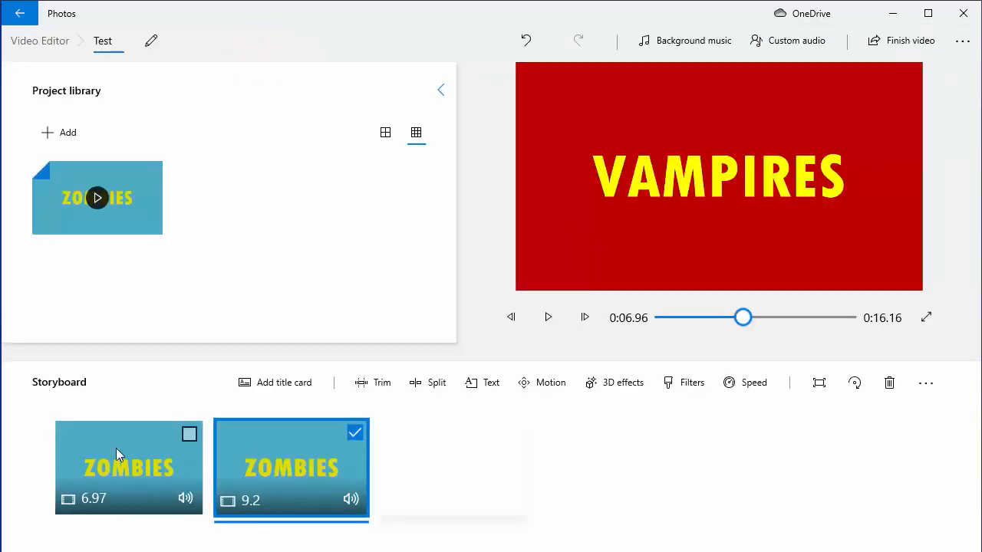
left_click(352, 434)
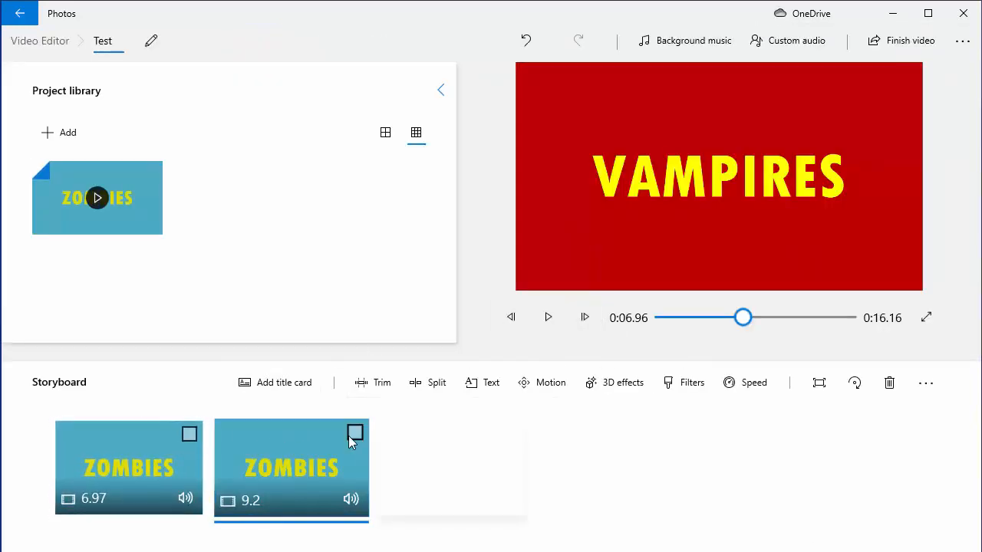